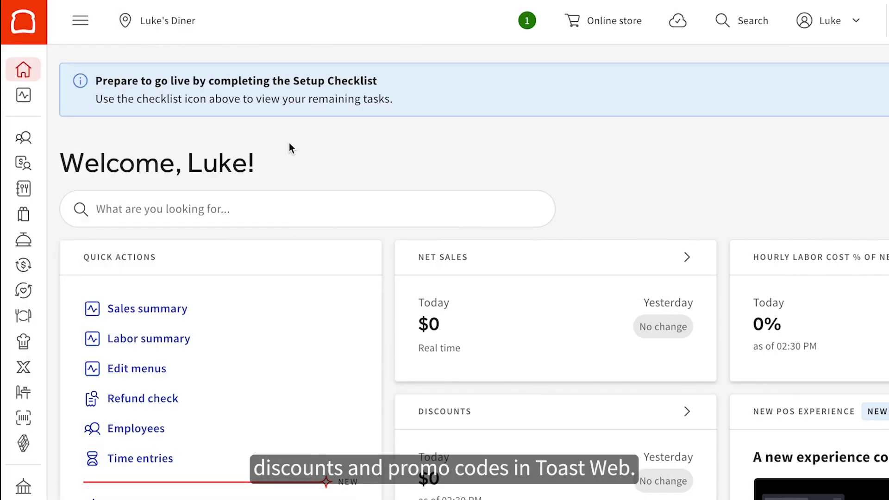
Go to Payments > Comps and promos and open the Discounts and promo codes list.
click(30, 261)
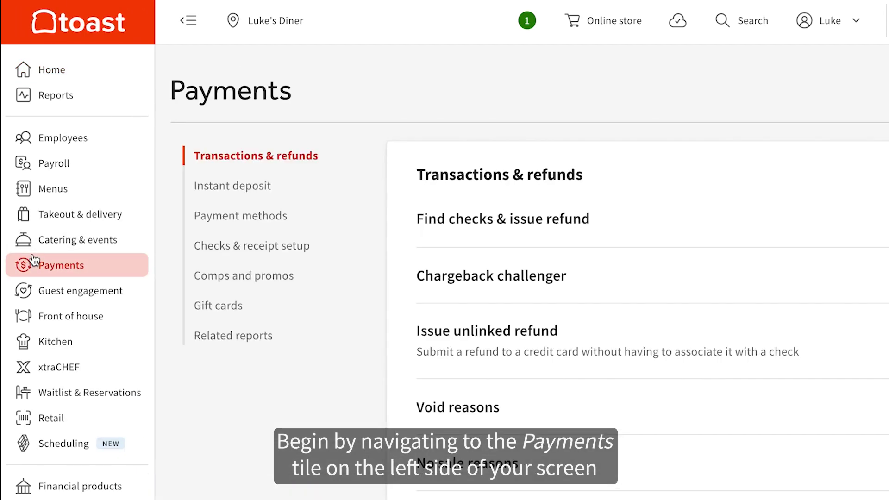
click(250, 276)
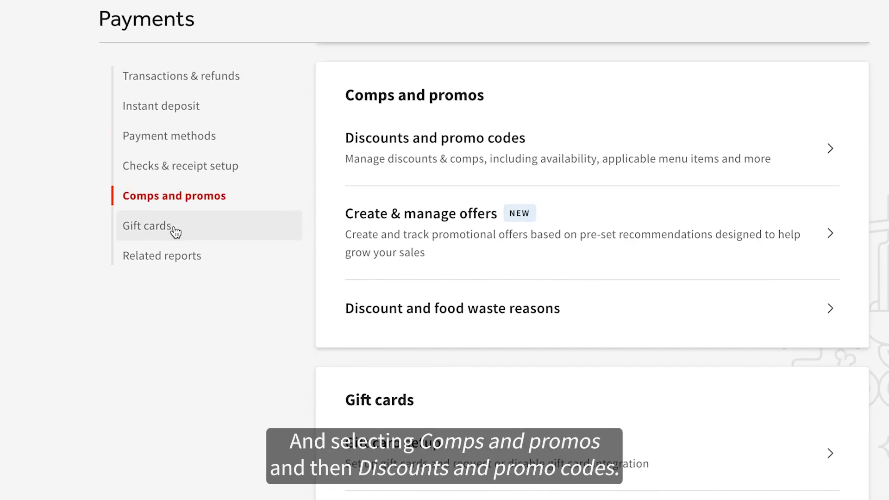
click(419, 147)
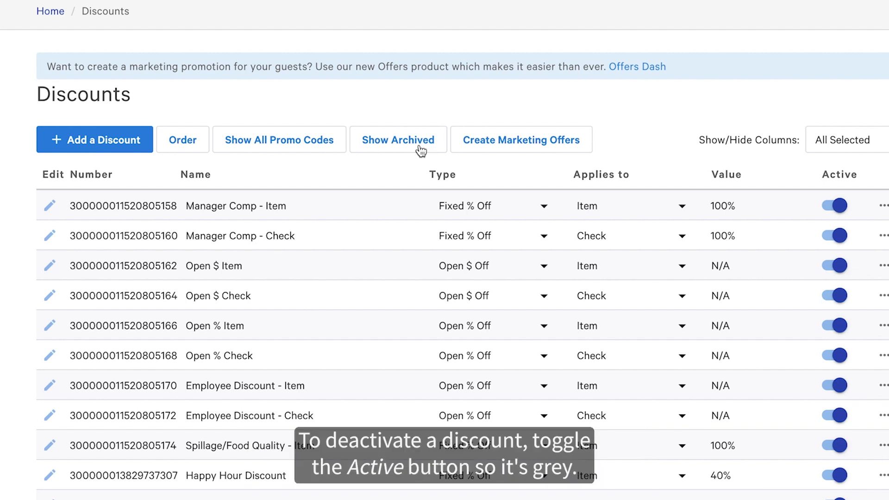
Toggle Manager Comp - Item off and back on, leaving it active.
click(834, 206)
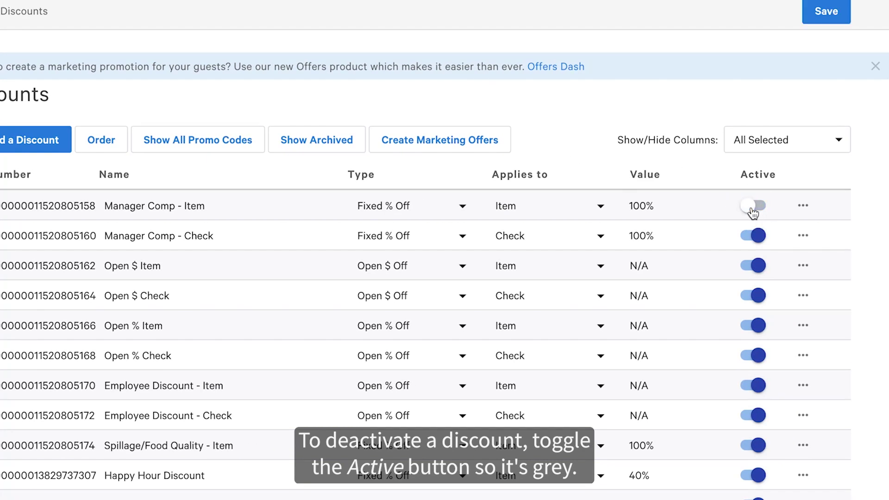
click(752, 209)
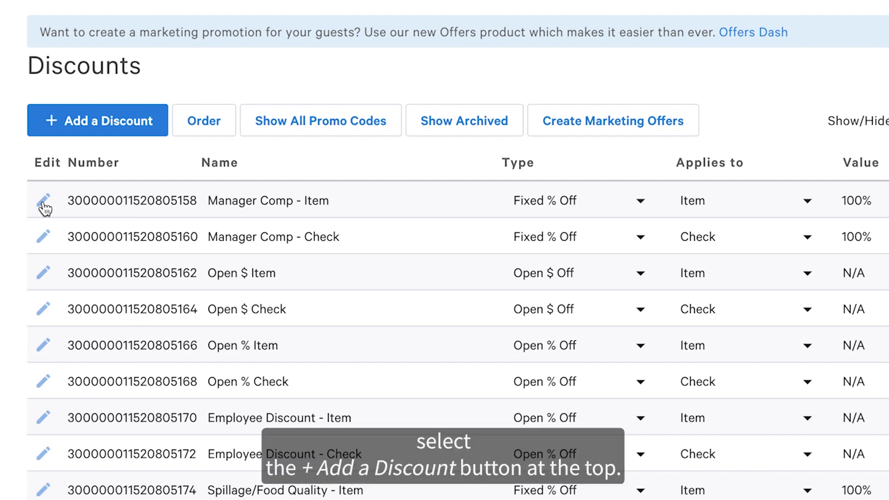
Add a new discount named '50% Off Appetizers' and bring up the discount type choices.
click(110, 124)
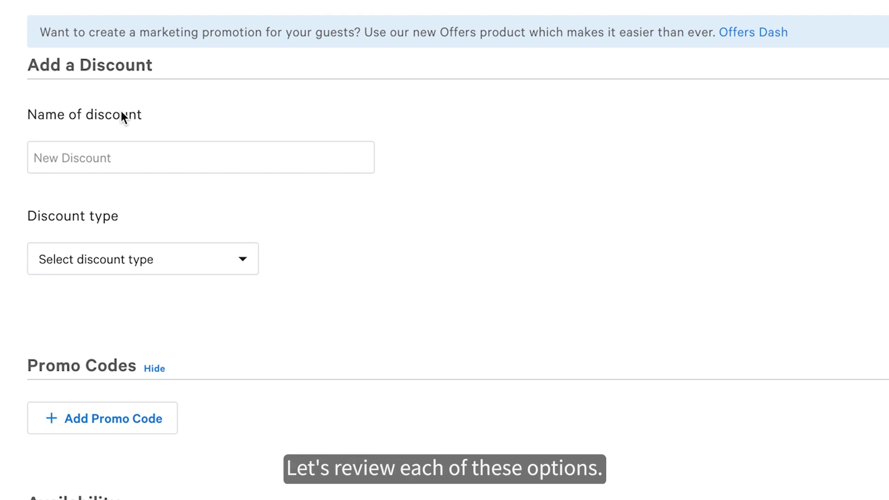
click(119, 149)
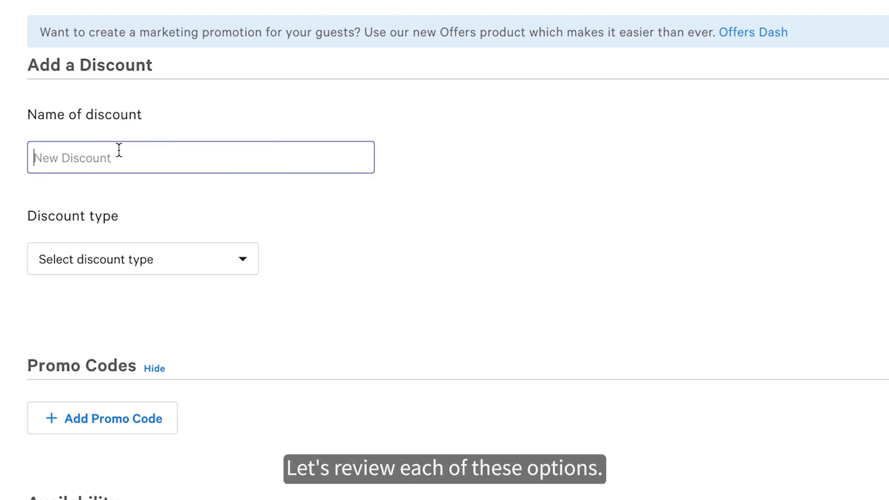
text(50% Of)
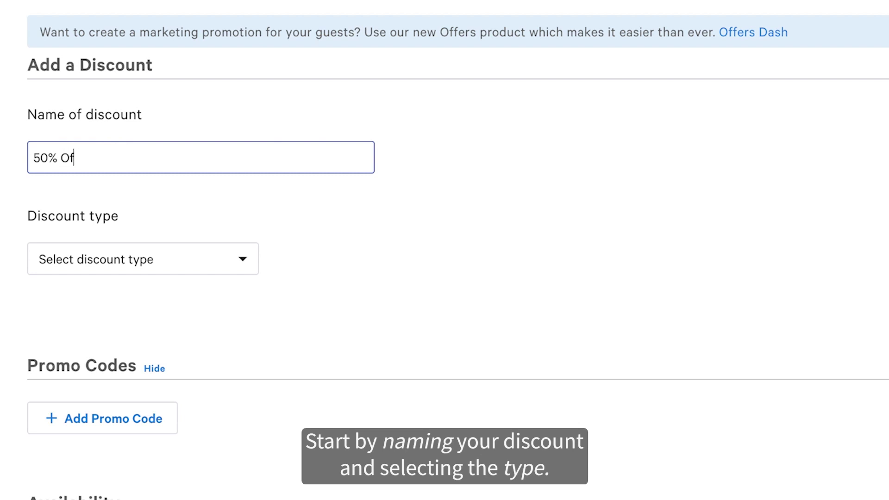
text(f Appetizers)
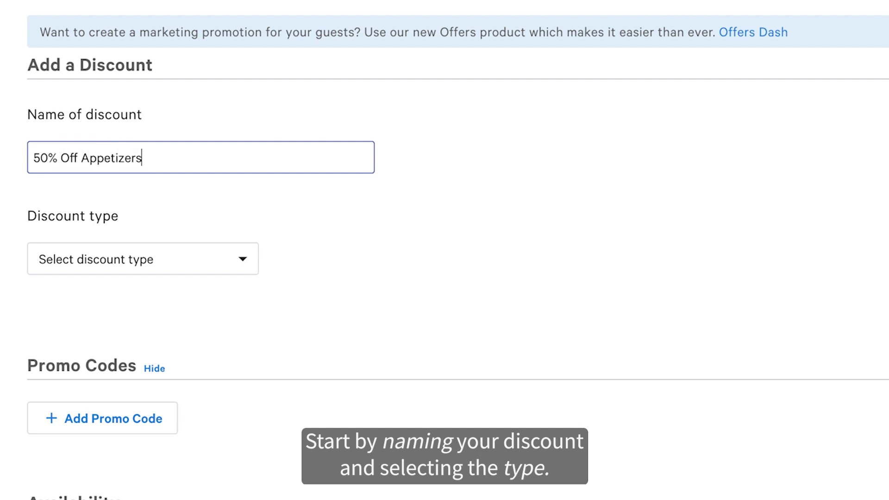
scroll(192, 194, down, 1)
click(190, 211)
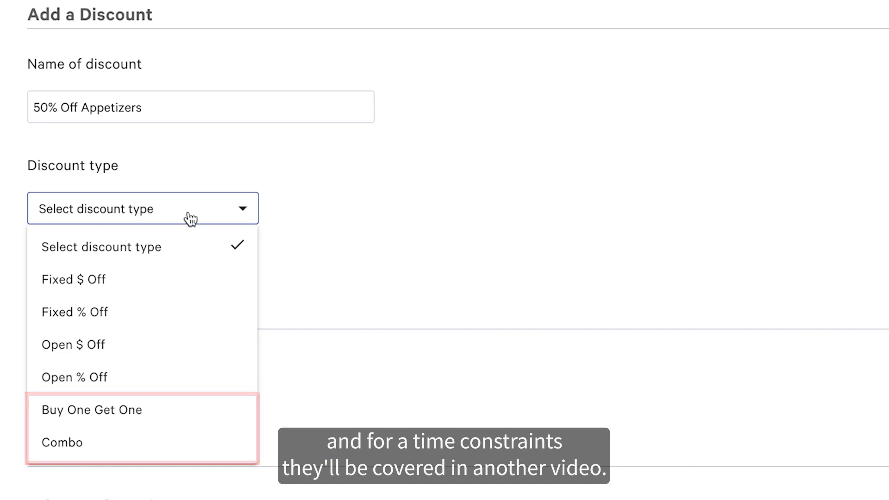
Set the discount type to Fixed % Off with a value of 50%.
click(176, 308)
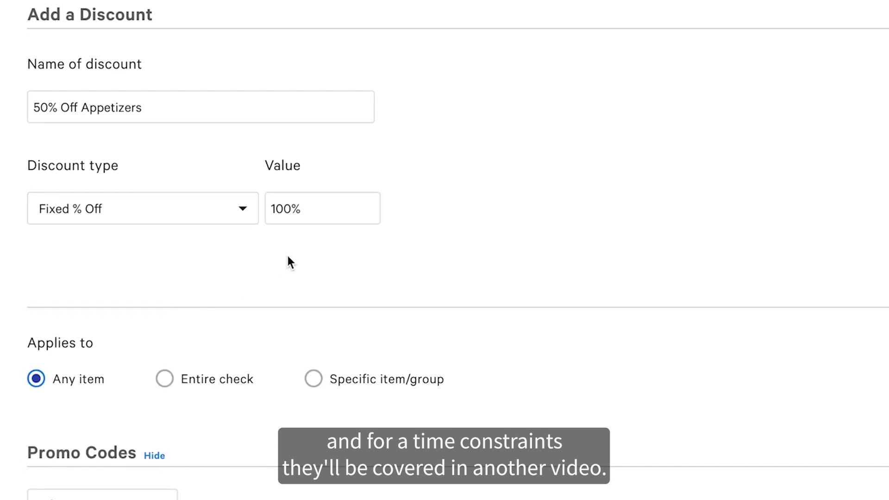
click(320, 211)
text(50%)
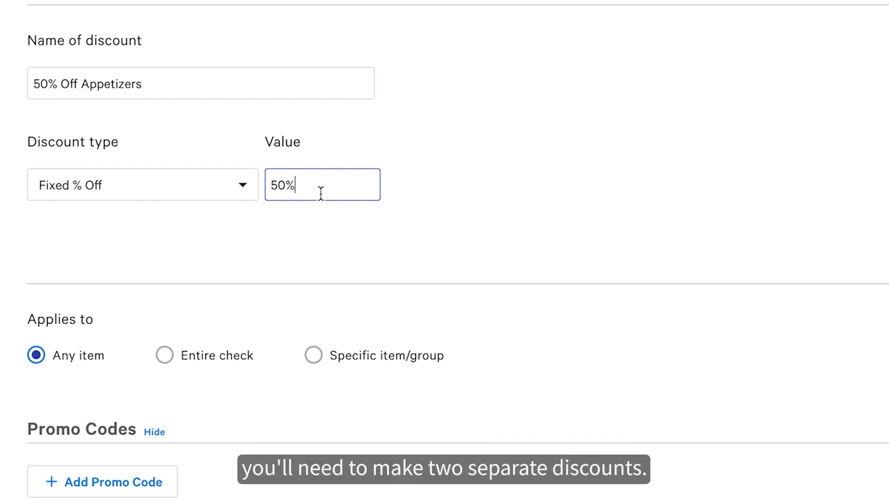
Restrict the discount to the Appetizers menu group via Specific item/group.
click(223, 364)
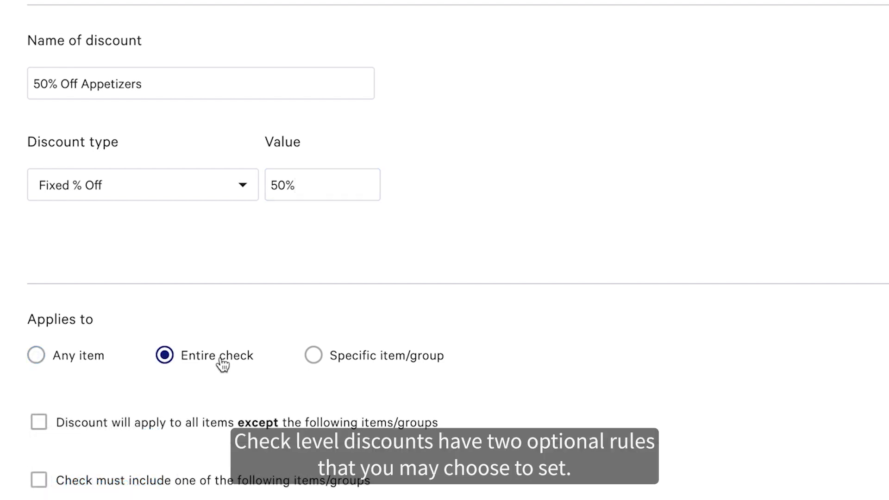
scroll(223, 364, down, 5)
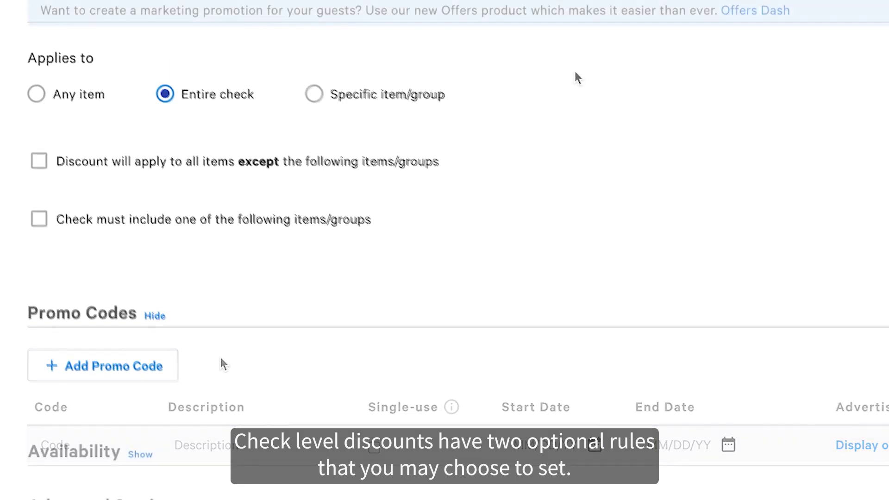
click(402, 102)
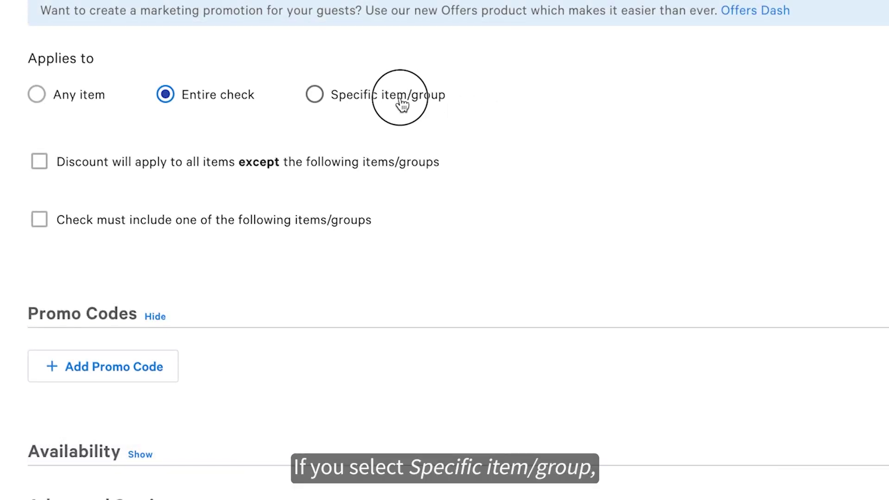
click(182, 207)
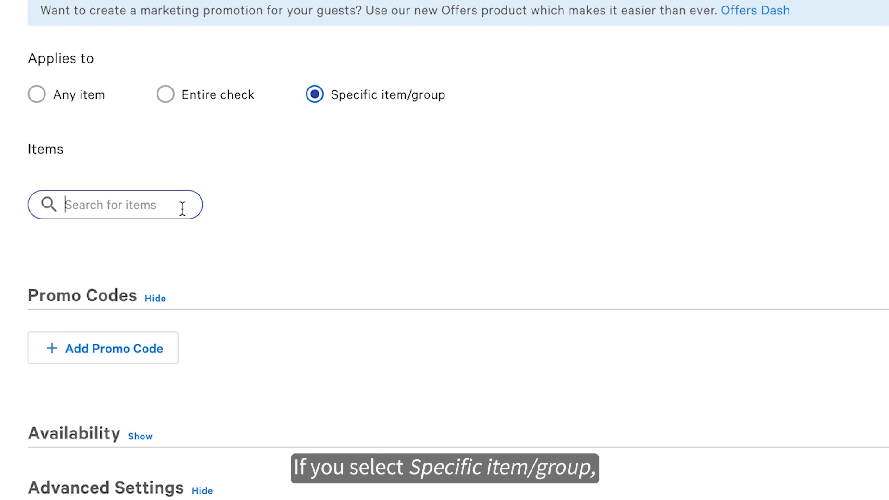
text(appe)
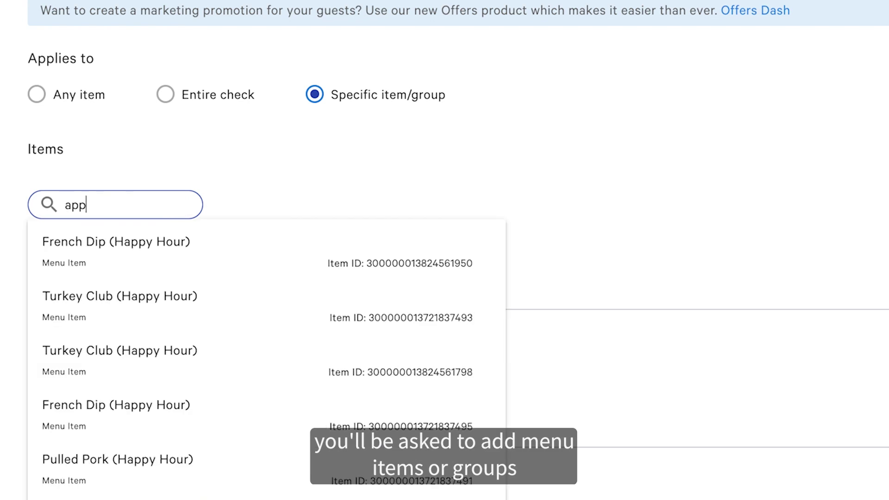
click(176, 241)
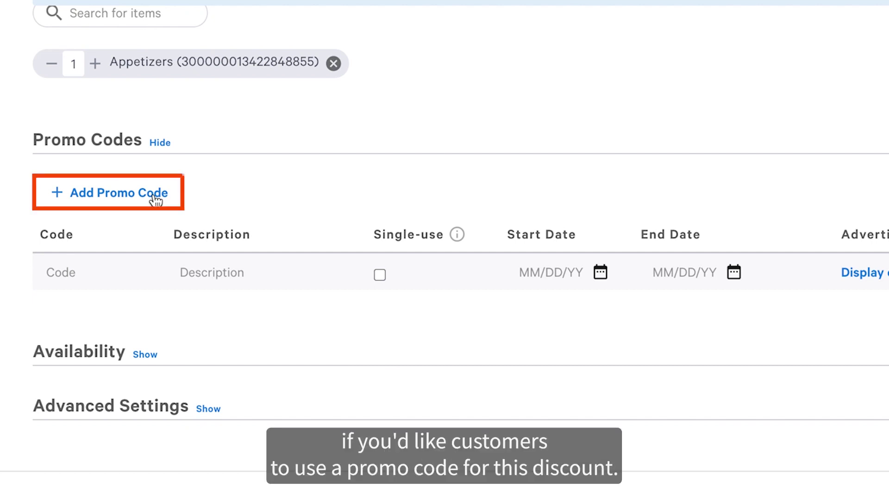
Add single-use promo code HalfOffApps with the description '50% off apps'.
click(87, 276)
text(HalfOffApps)
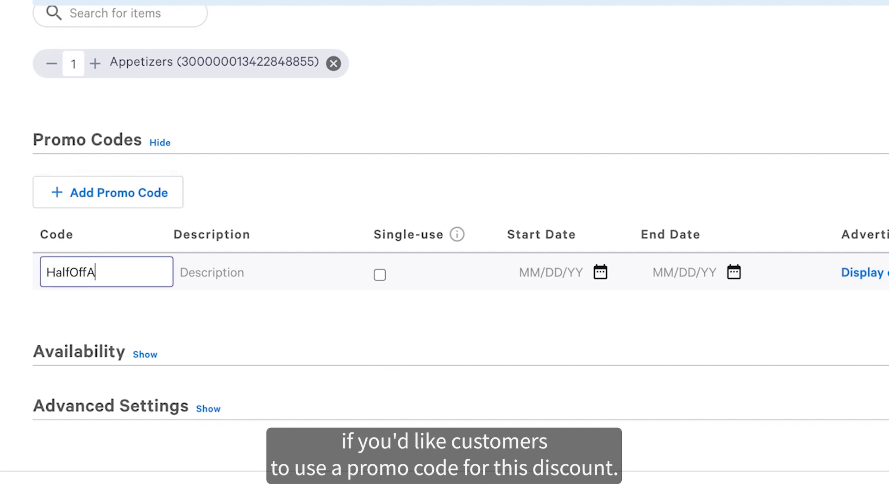
click(254, 274)
text(50% off apps)
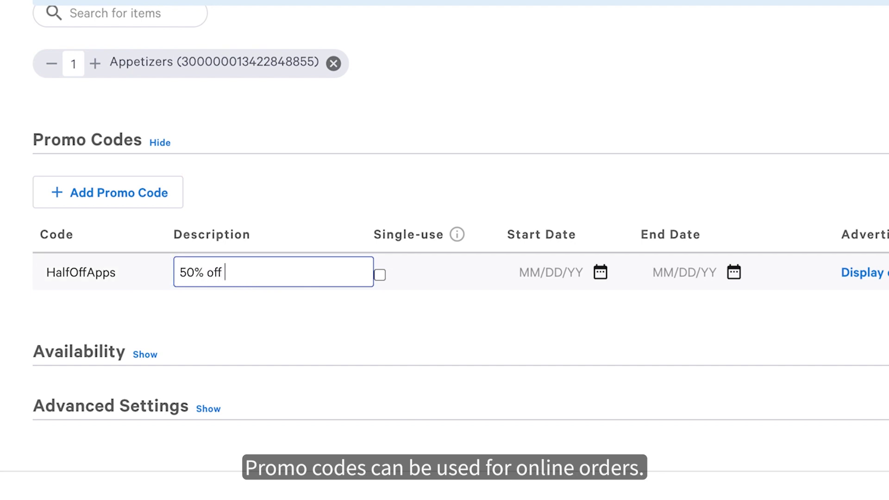
click(411, 296)
click(381, 276)
Check the promo code start and end date pickers, leaving both dates unset.
click(612, 274)
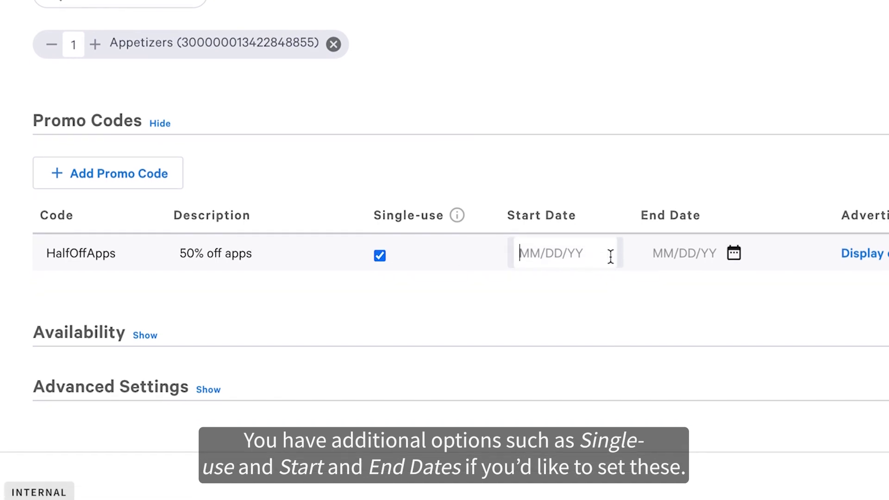
click(723, 255)
click(723, 240)
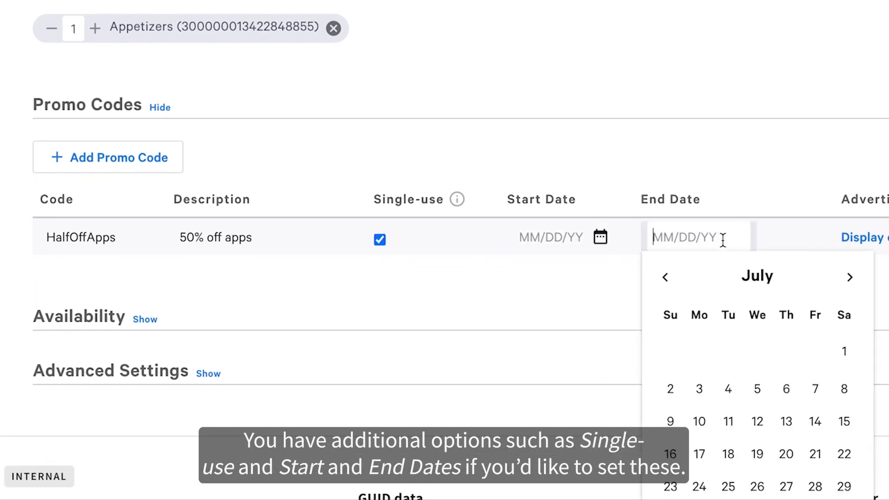
key(Escape)
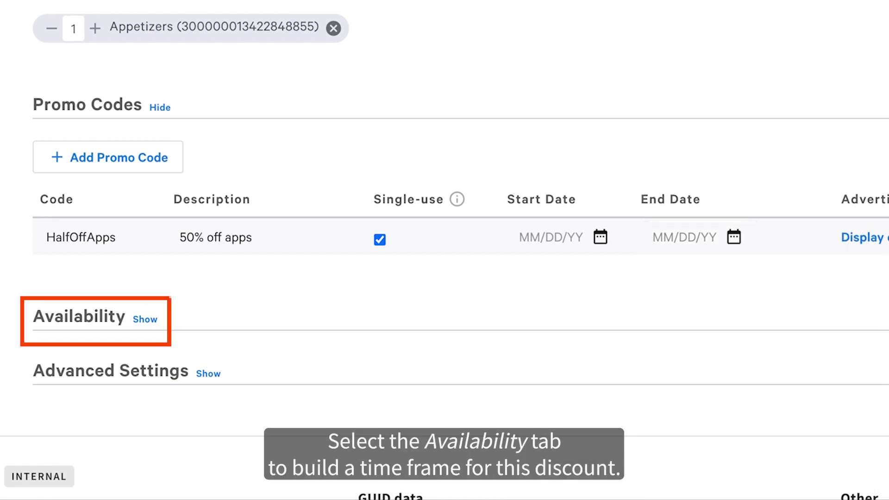
Set the discount's availability dates to 08/01/23 through 08/31/23.
click(141, 321)
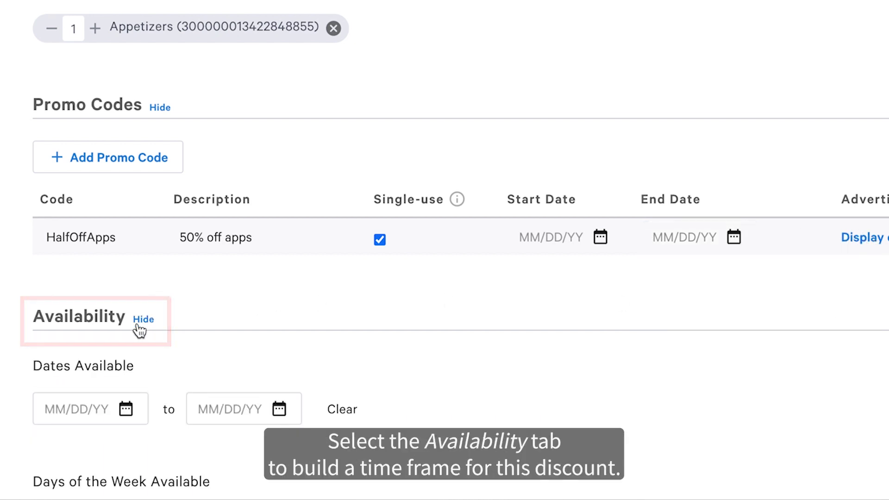
scroll(139, 329, down, 4)
click(133, 232)
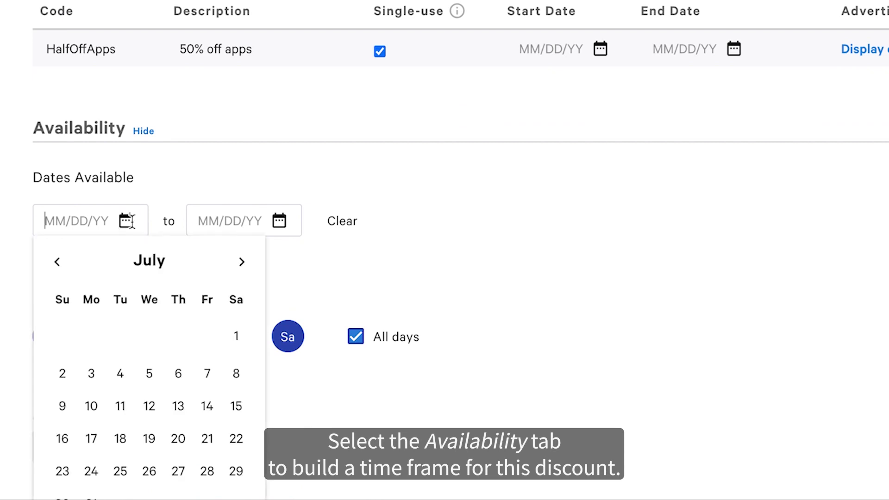
click(248, 267)
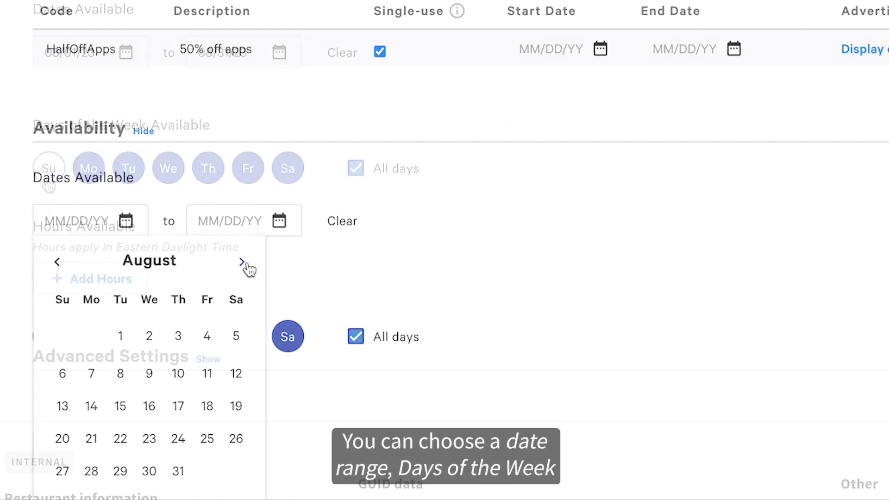
Keep all days available and add then remove an hours row, leaving no hour limits.
click(46, 177)
click(87, 180)
click(162, 184)
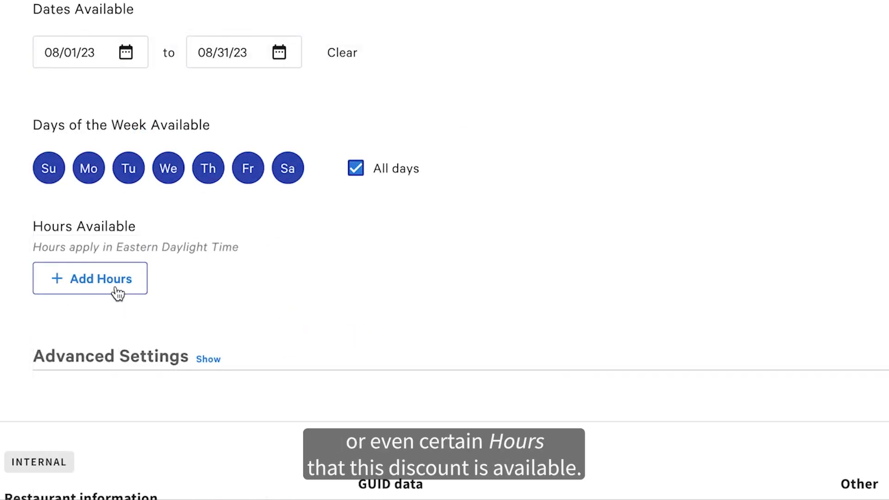
click(115, 289)
click(412, 299)
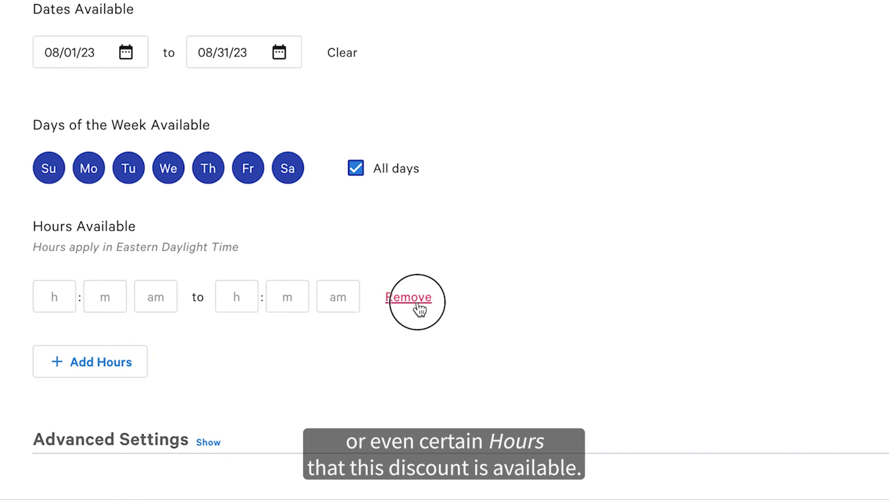
scroll(416, 300, down, 4)
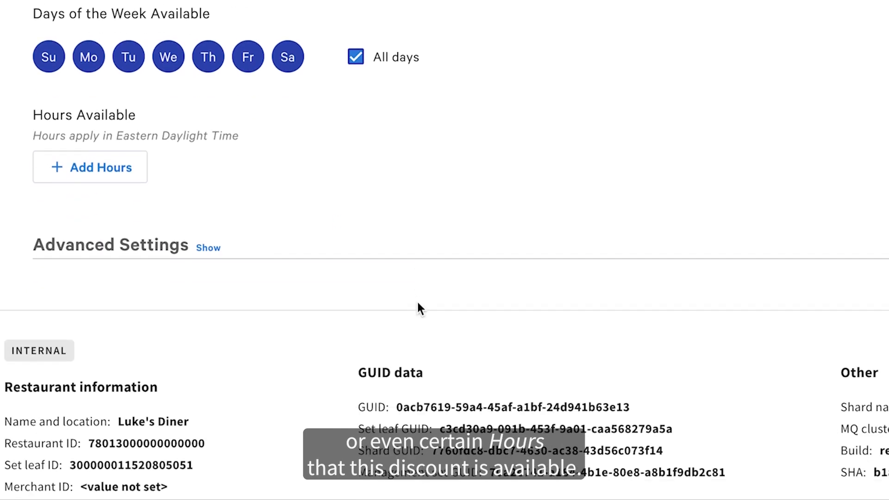
click(137, 183)
Set the POS name to '50% Apps' with a light-blue POS button.
scroll(135, 183, down, 6)
click(125, 85)
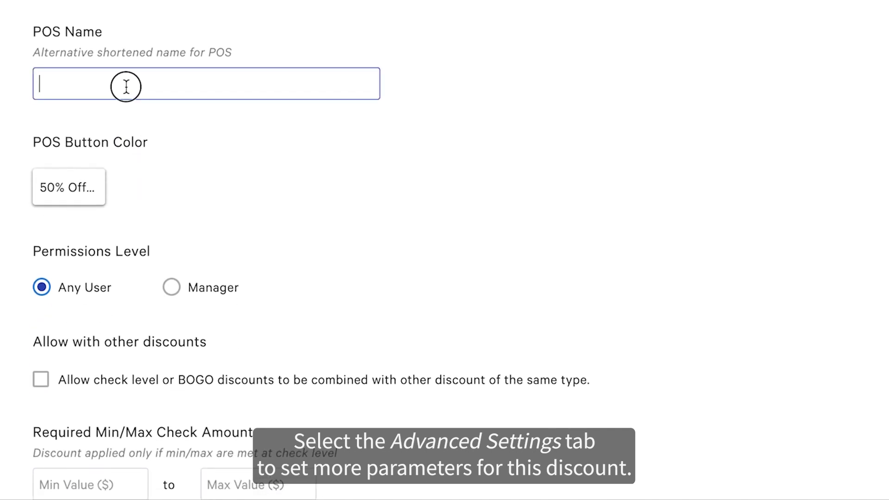
text(50)
text(Apps)
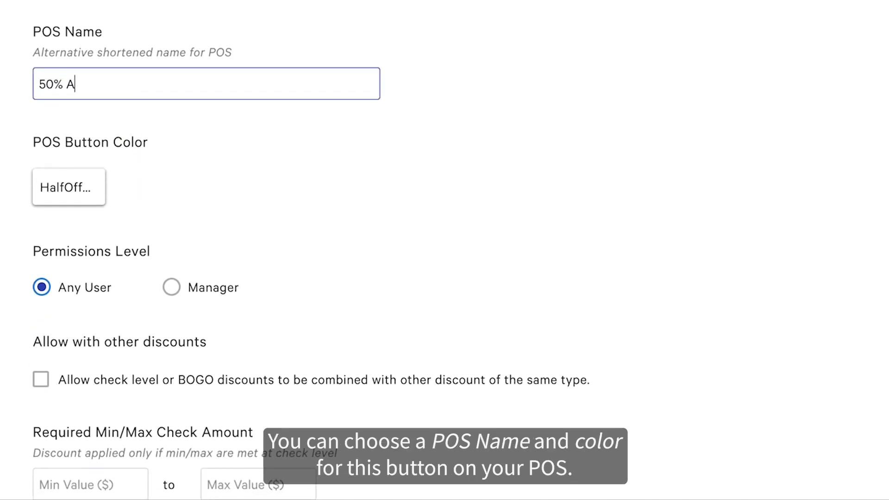
click(167, 113)
click(77, 201)
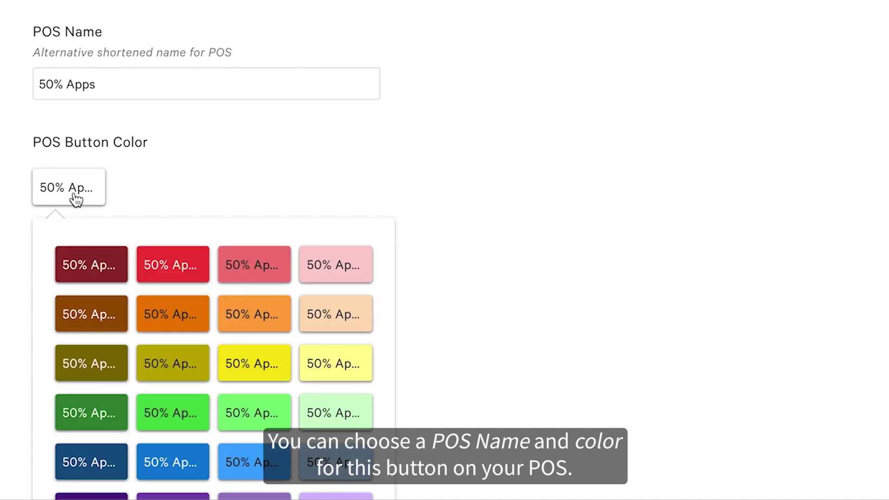
click(241, 461)
click(241, 177)
Let any user apply the discount and allow combining it with other discounts.
scroll(242, 181, down, 5)
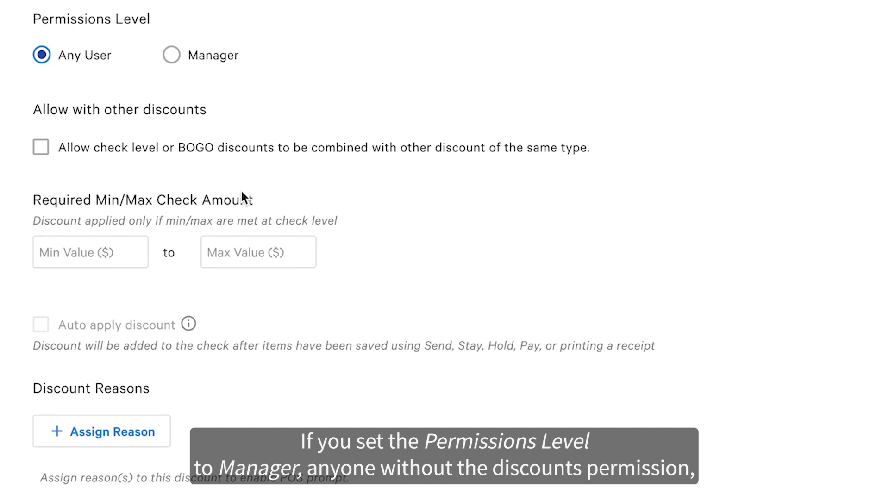
click(191, 61)
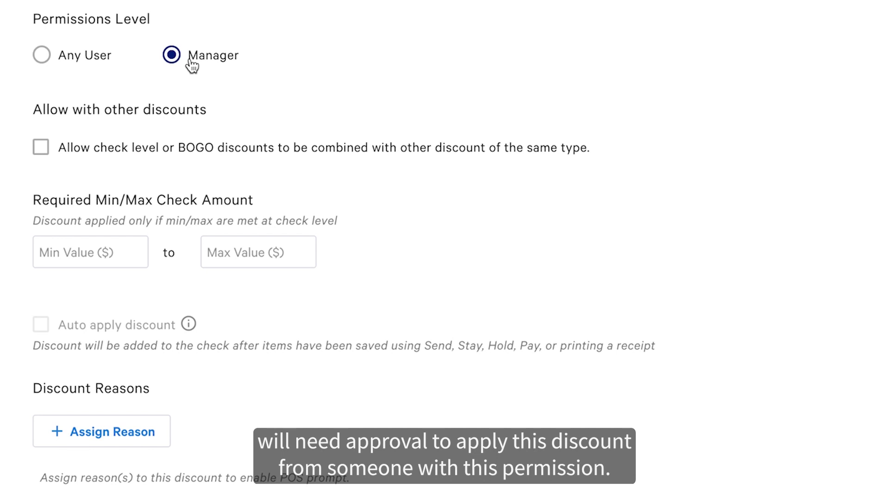
click(73, 68)
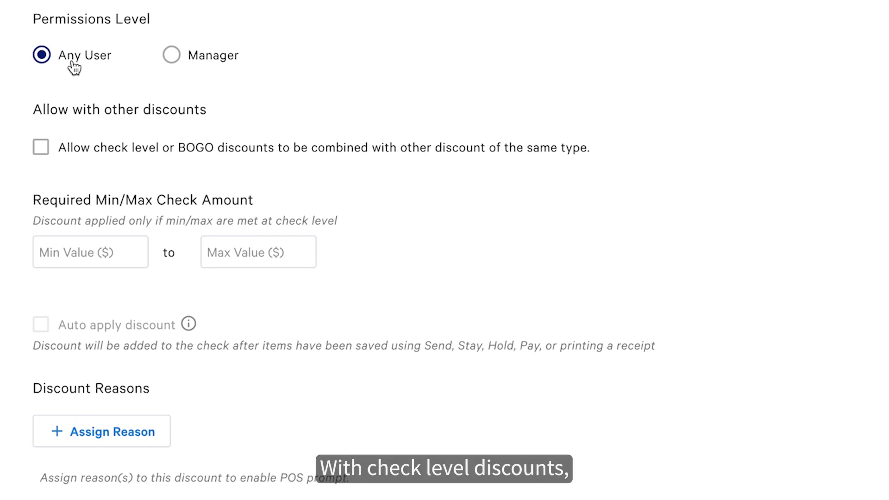
click(45, 149)
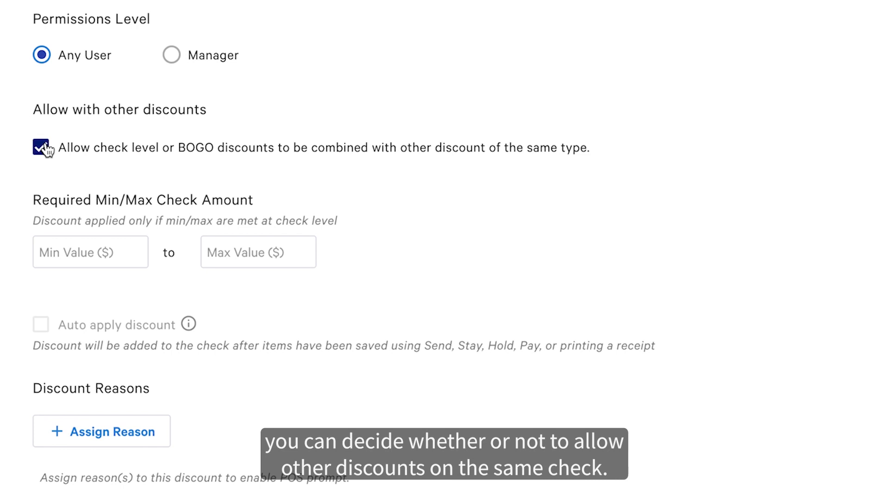
Enter a $10 minimum and $150 maximum check amount, then clear both fields.
click(68, 252)
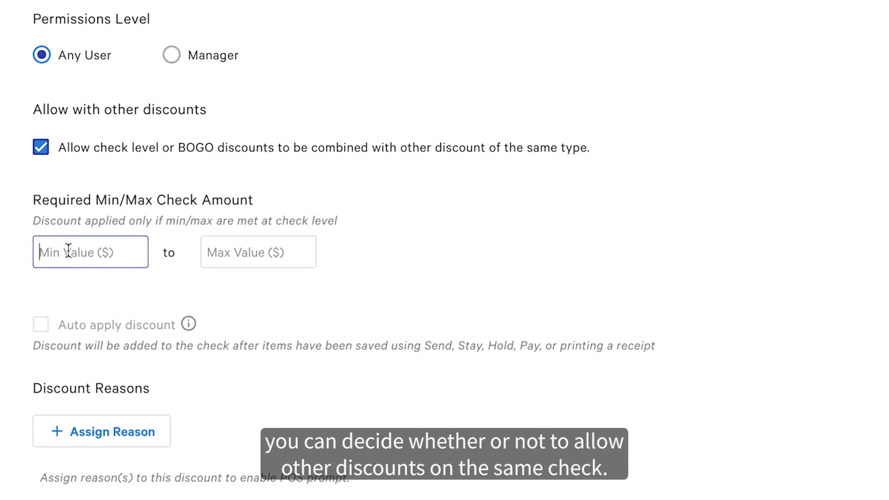
text(10)
click(228, 256)
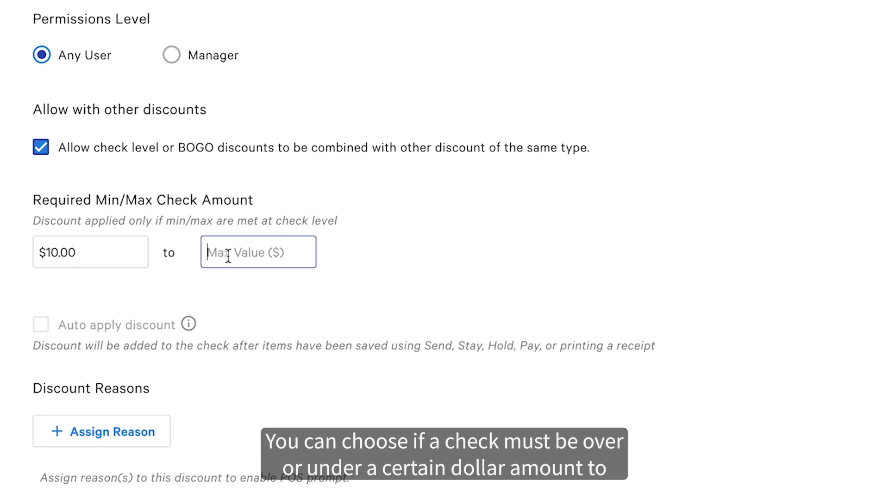
text(150)
click(354, 262)
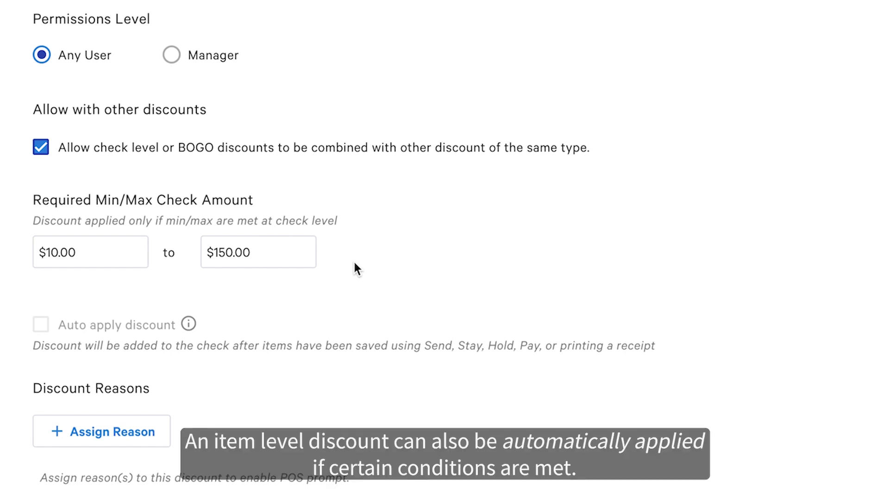
click(298, 252)
key(BackSpace)
key(BackSpace)
key(BackSpace)
key(BackSpace)
key(BackSpace)
key(BackSpace)
key(BackSpace)
click(125, 255)
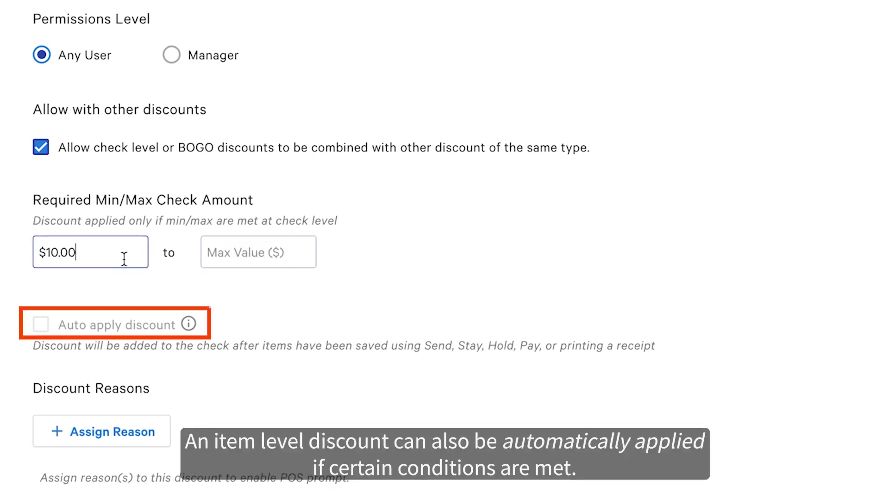
key(ctrl+a)
key(BackSpace)
click(336, 324)
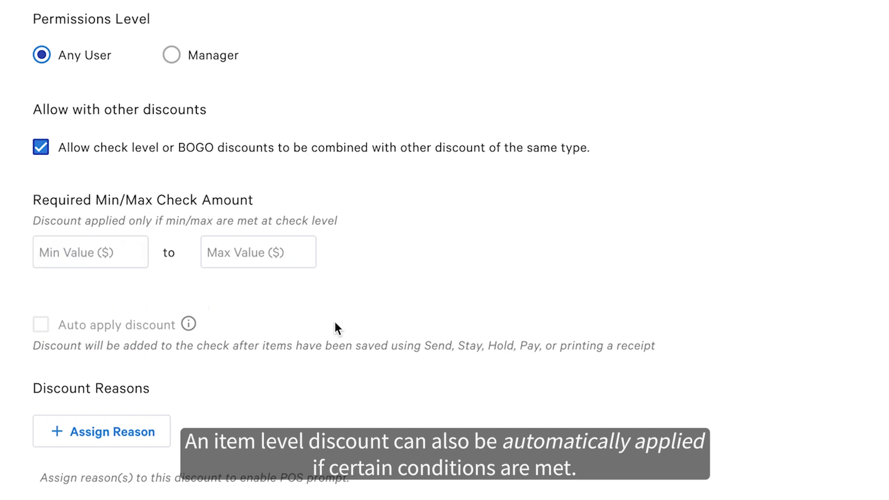
scroll(335, 328, down, 6)
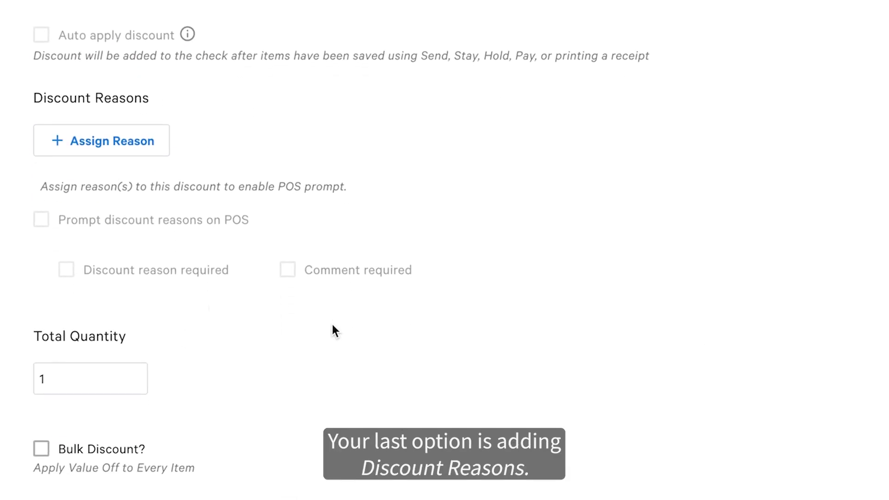
Cancel Assign Reason without adding any reasons, then return to Payments > Comps and promos.
click(125, 141)
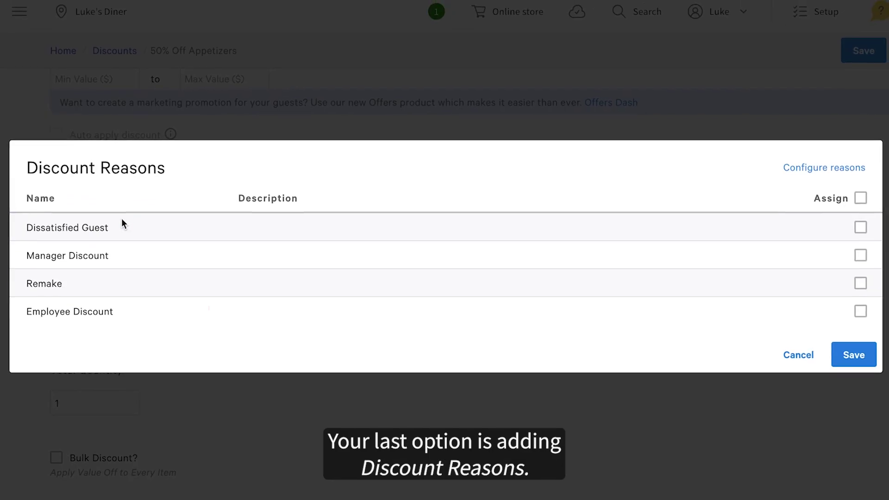
click(796, 358)
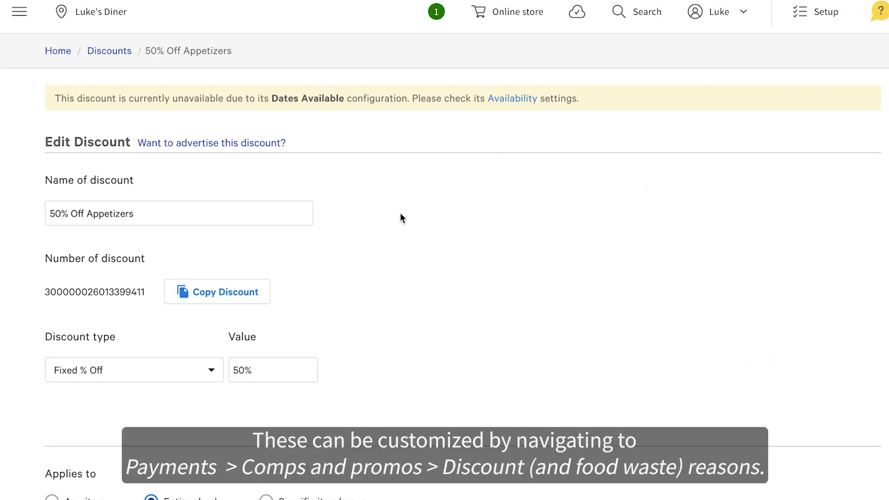
mouse_move(29, 288)
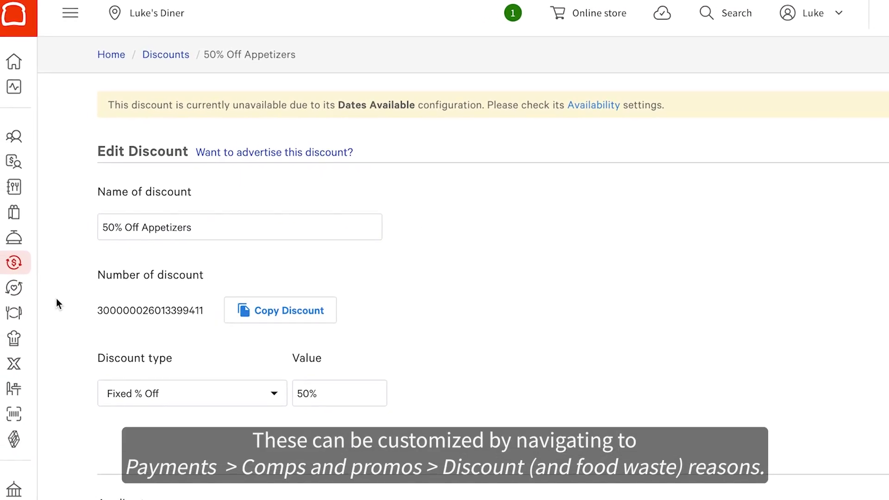
click(26, 266)
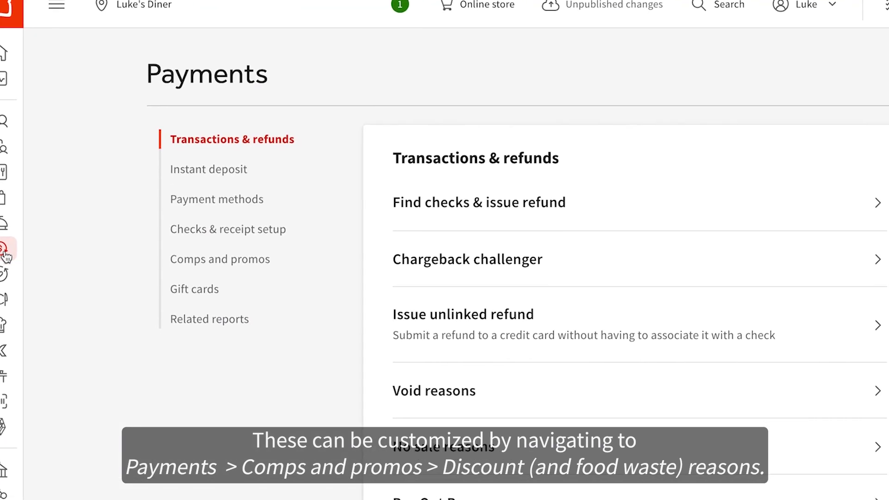
click(163, 244)
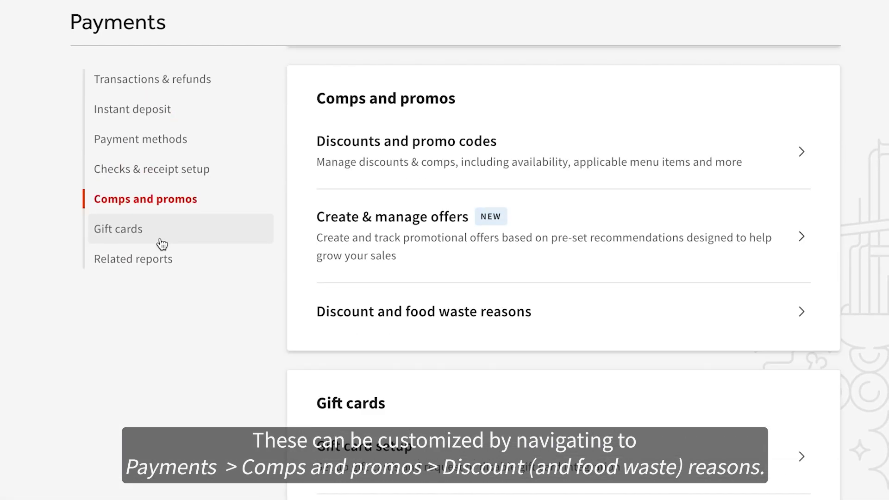